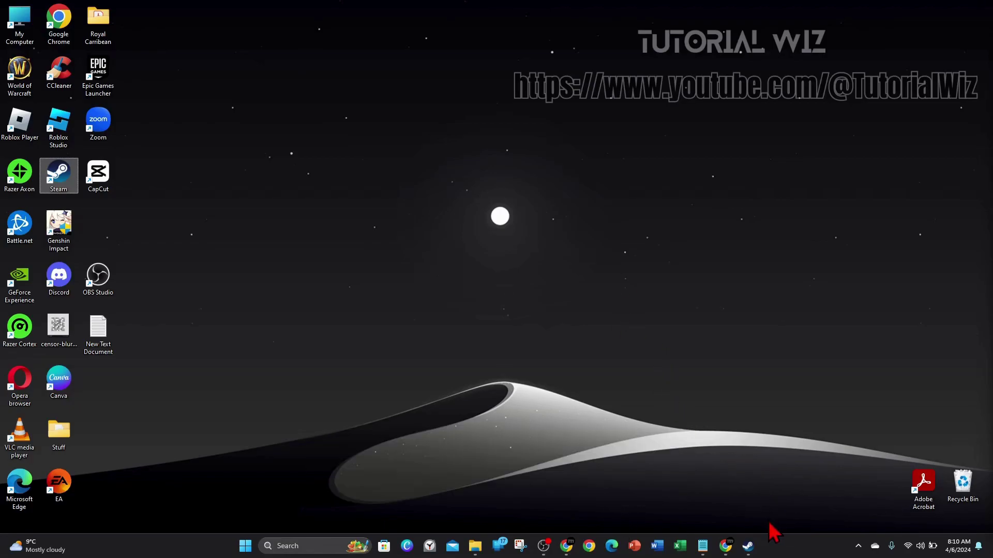
- Bring Steam forward and switch to the game library showing RISK: Global Domination
click(747, 546)
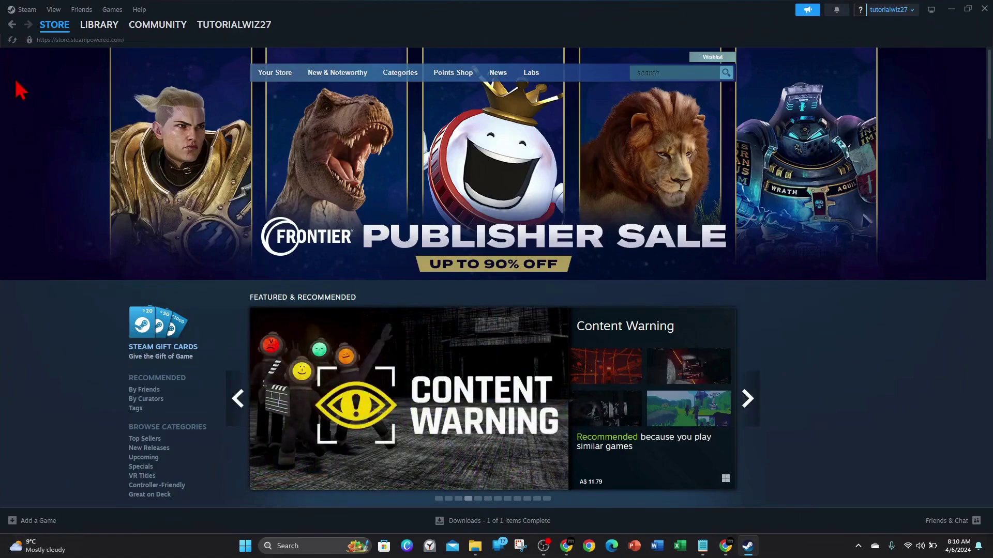
click(93, 31)
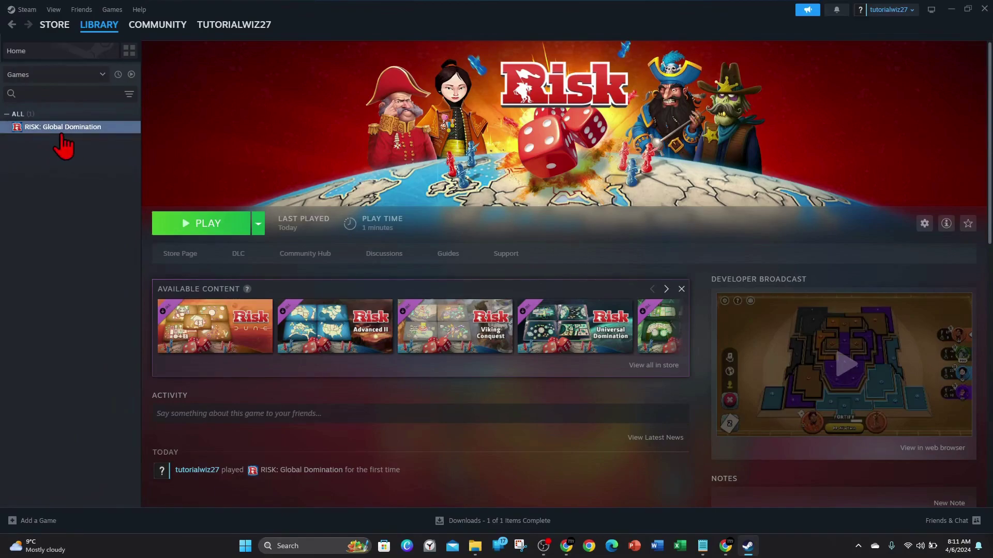
- Open the RISK: Global Domination Properties window, with launch options reading "-full"
right_click(97, 129)
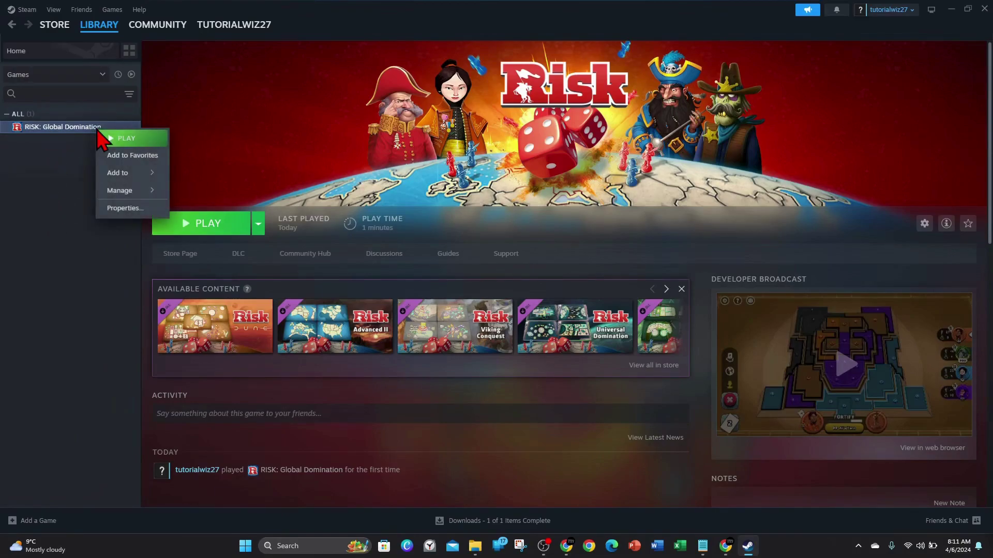
click(127, 208)
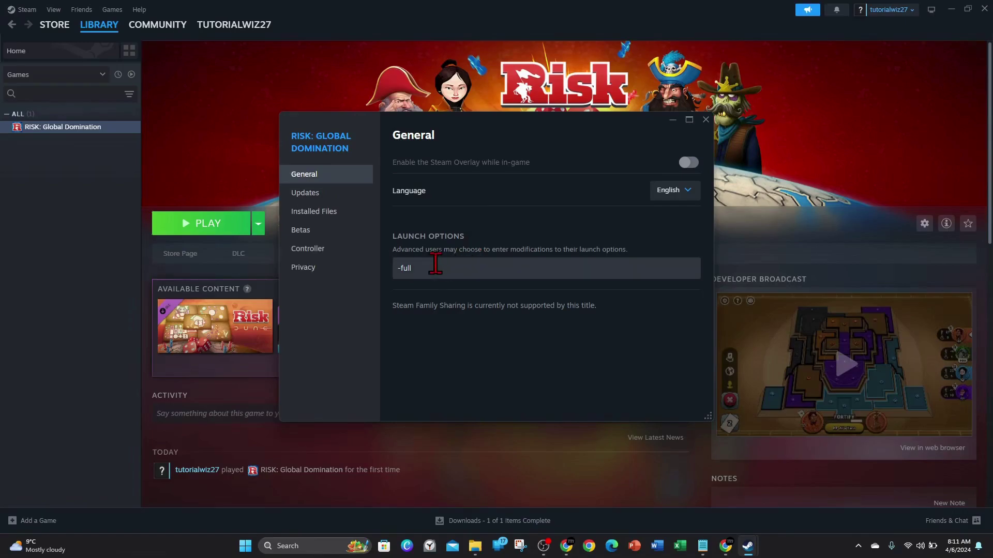
double_click(404, 269)
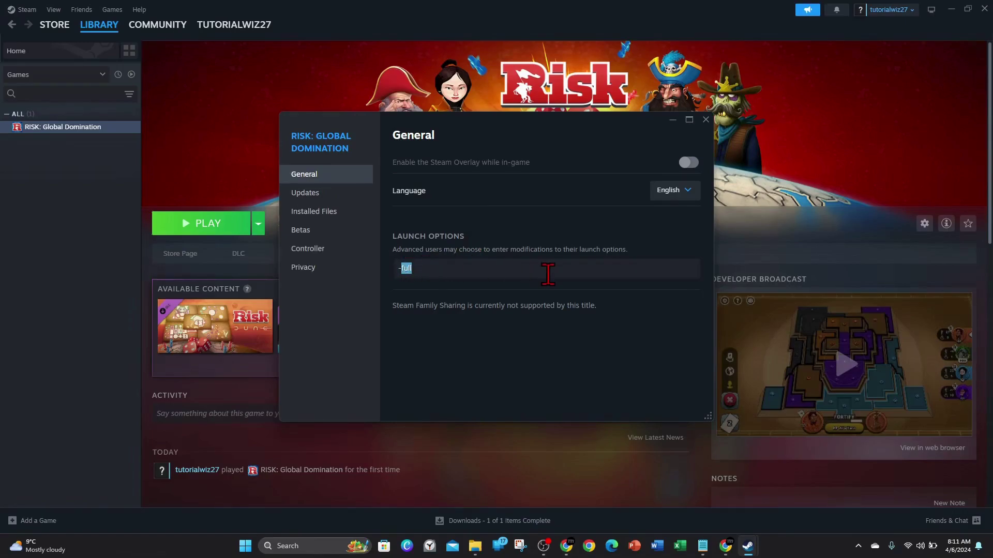
key(BackSpace)
key(BackSpace)
drag(442, 269, 401, 269)
text(ful)
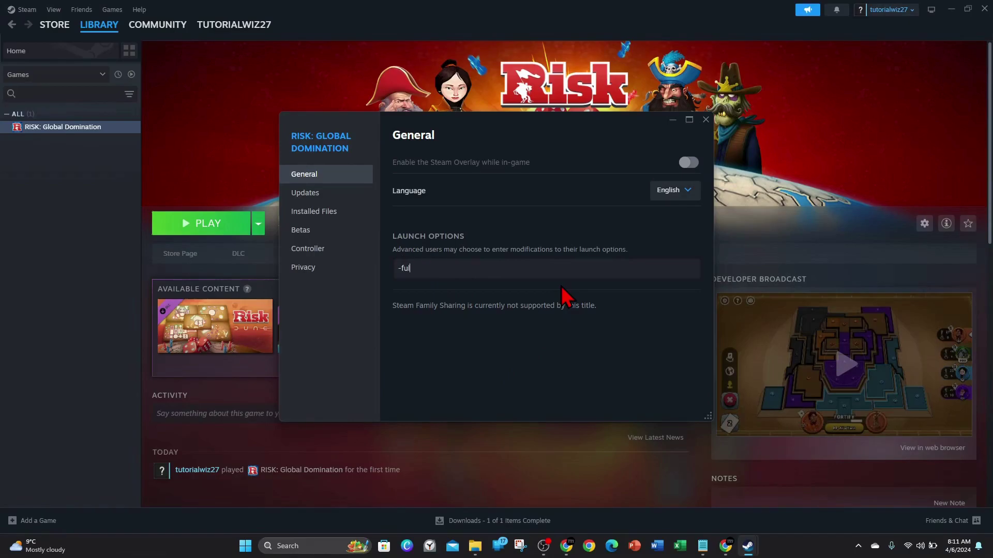